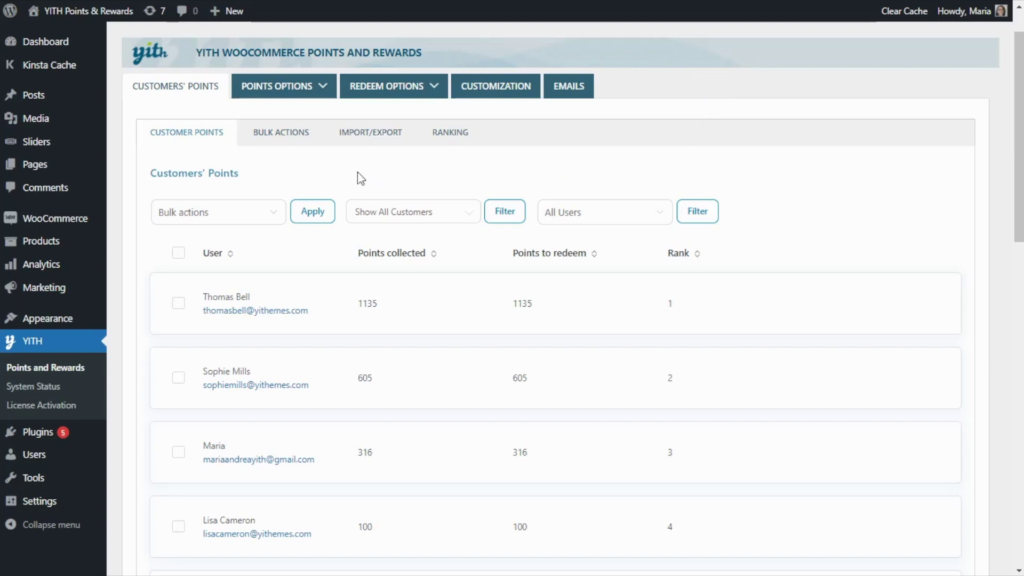
Step: Open the Ranking tab and copy the Simple customers list shortcode from Rank Shortcodes
scroll(139, 212, down, 1)
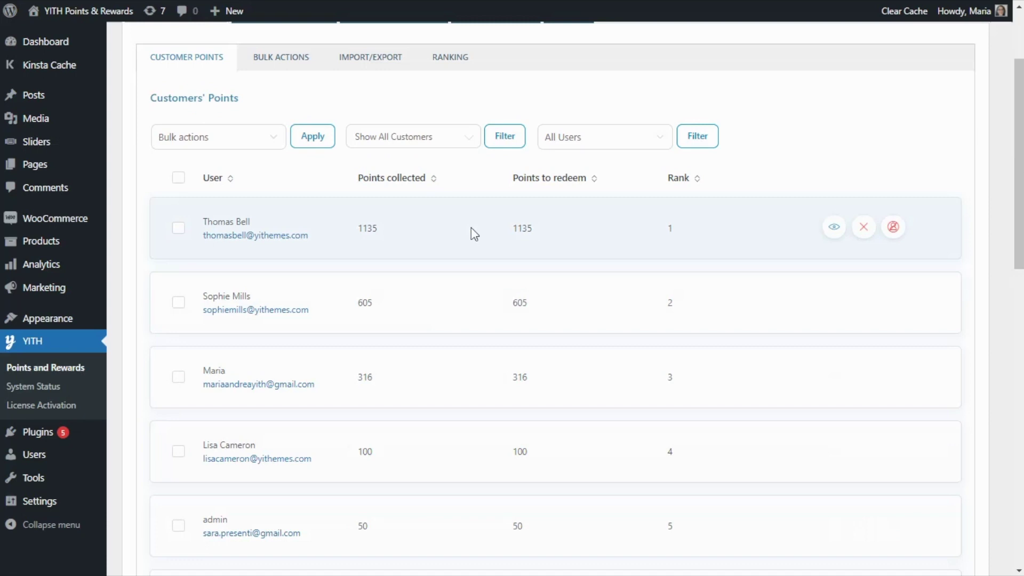
scroll(466, 225, up, 1)
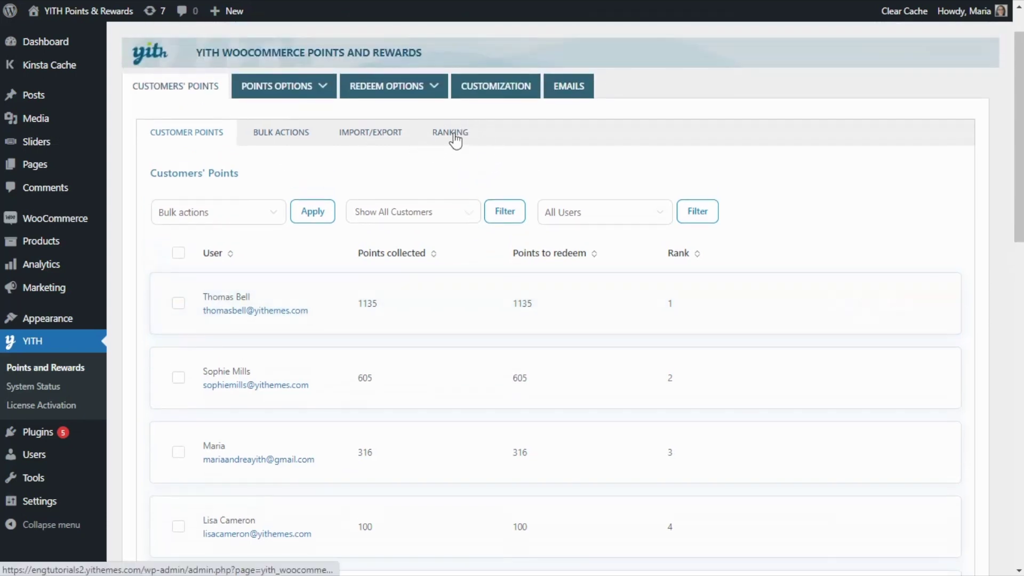
click(455, 139)
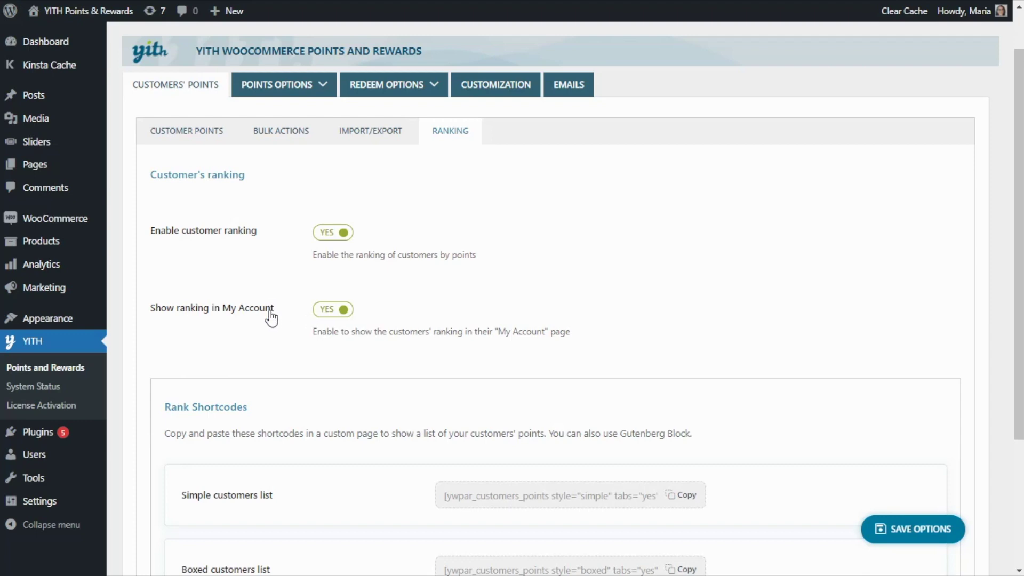
scroll(285, 344, down, 3)
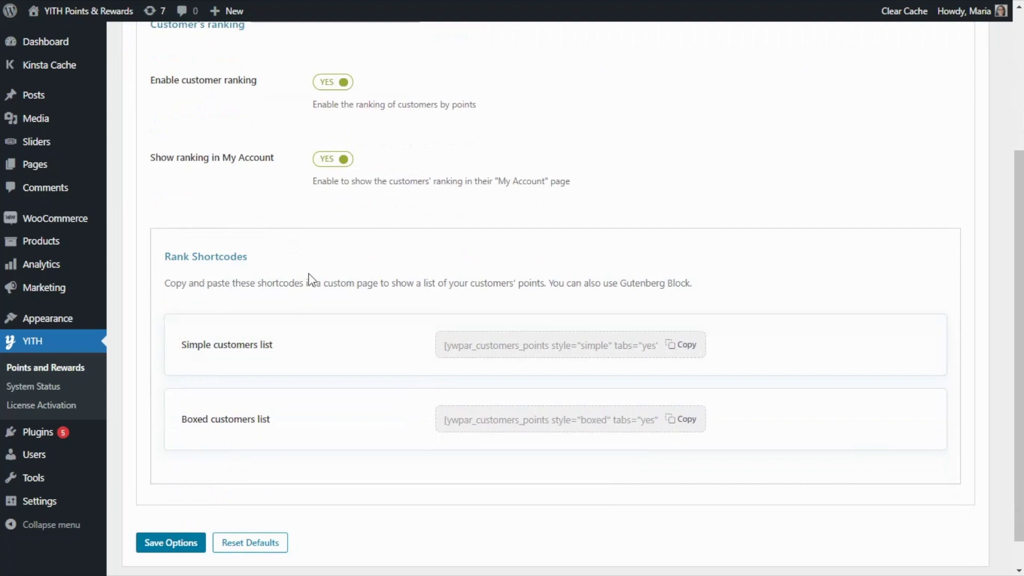
scroll(318, 294, down, 1)
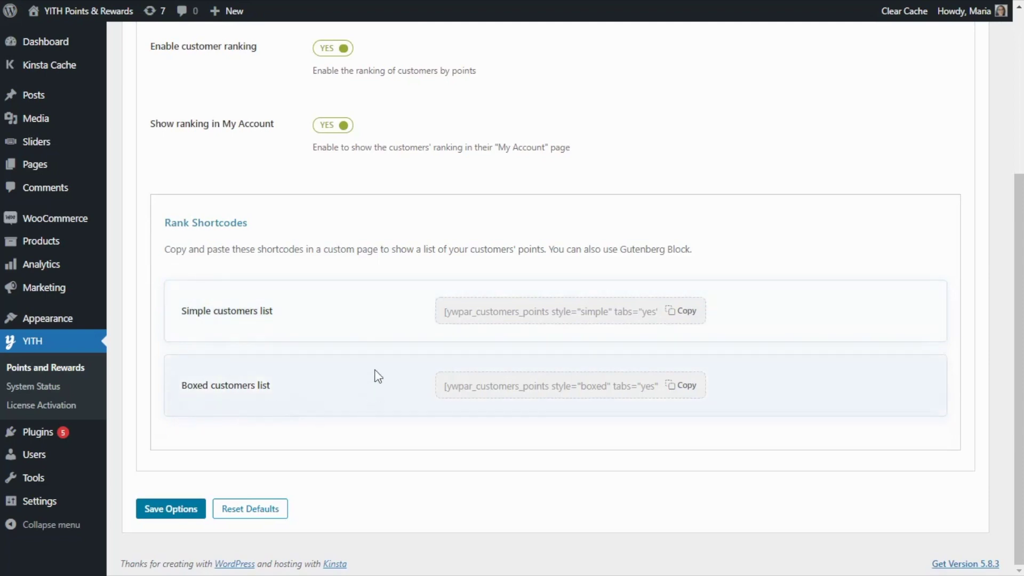
click(685, 317)
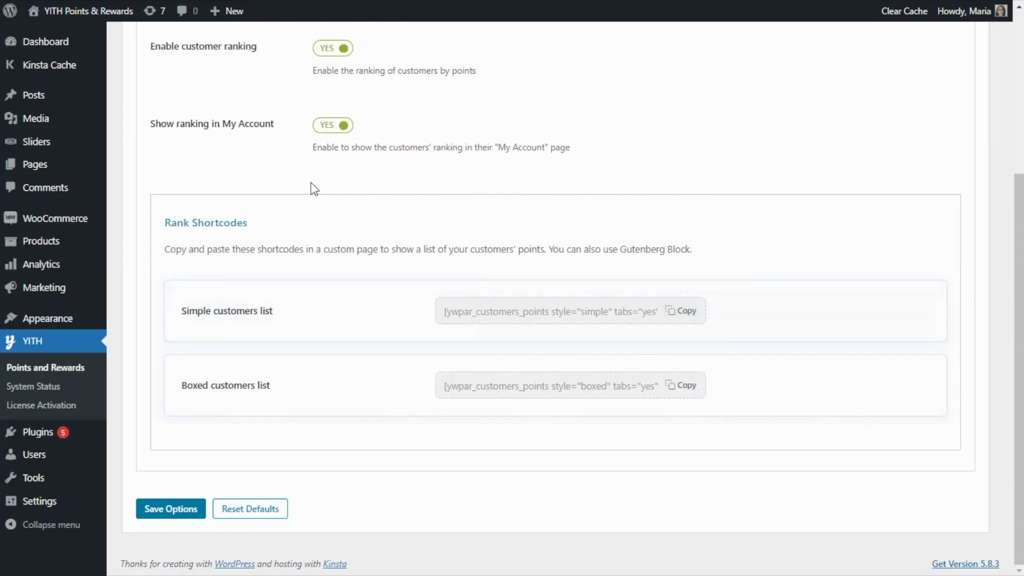
Step: Create and publish a new page titled 'Best Customers' containing the pasted simple customers-list shortcode
mouse_move(57, 169)
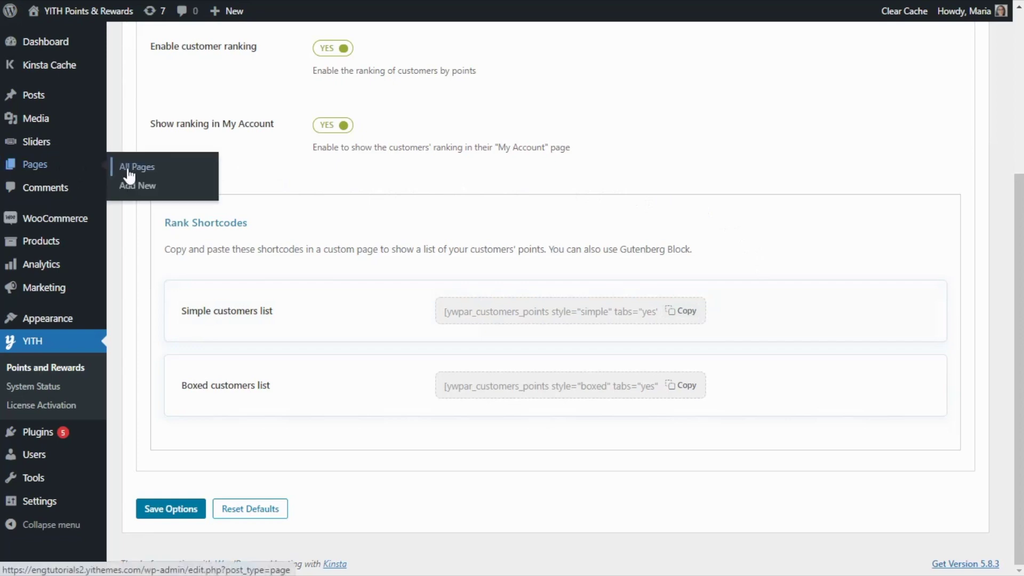
click(153, 193)
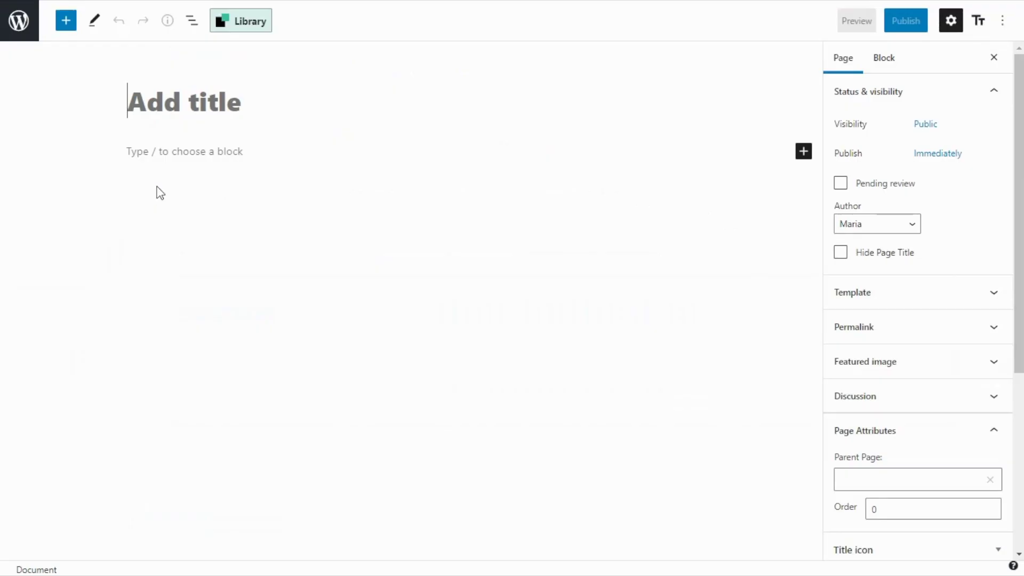
text(Best)
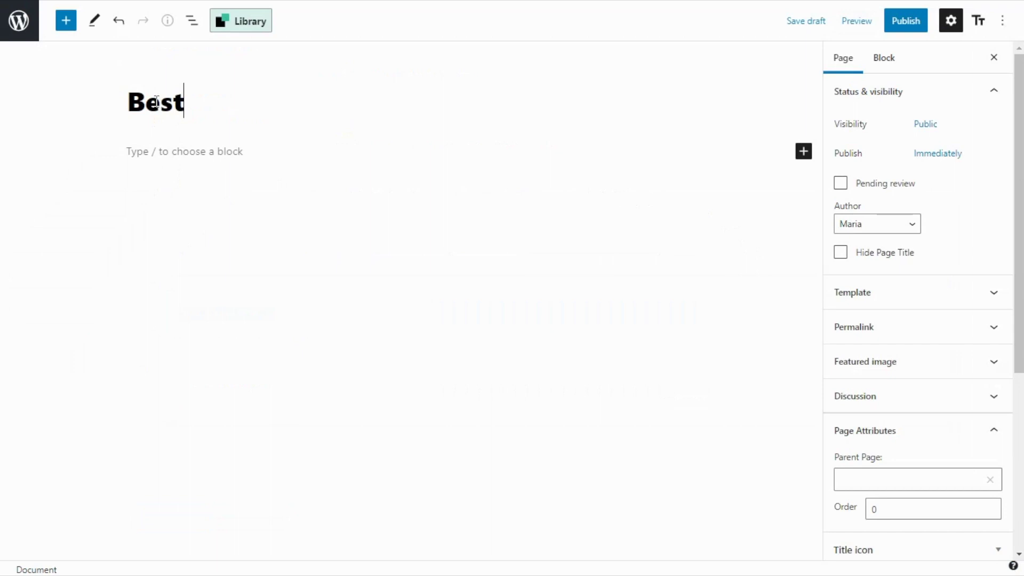
text( Customers)
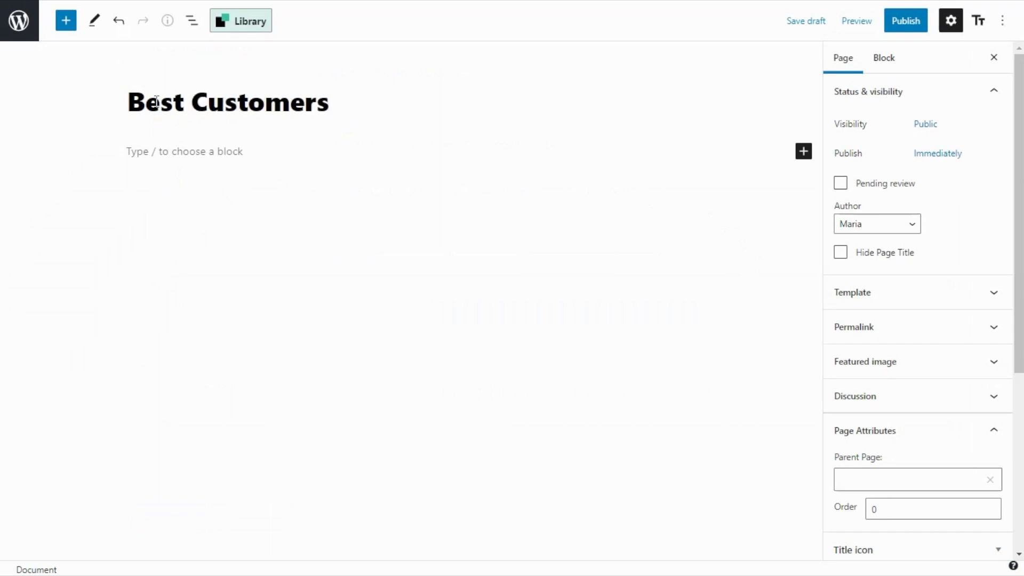
click(141, 152)
key(ctrl+v)
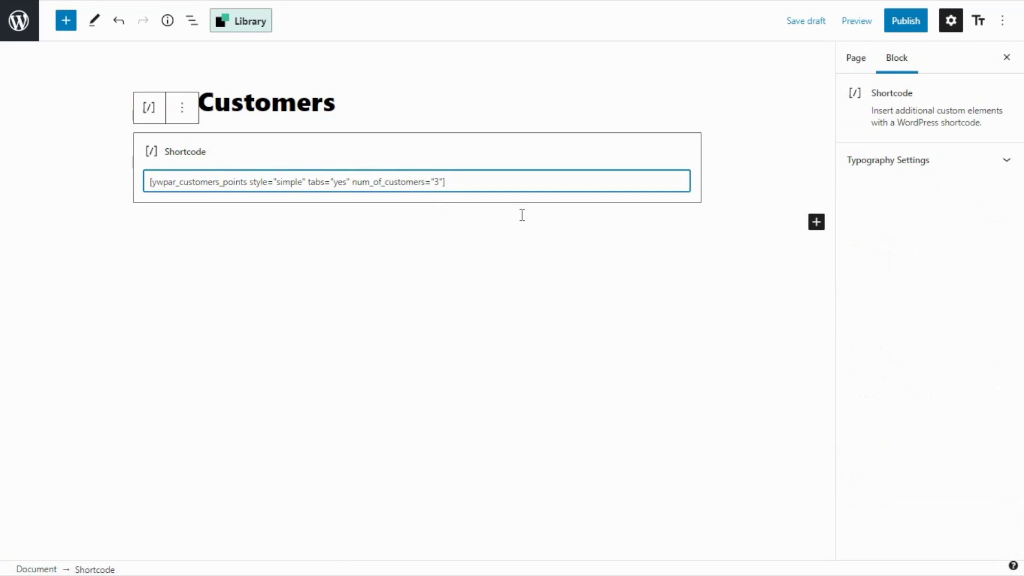
click(915, 32)
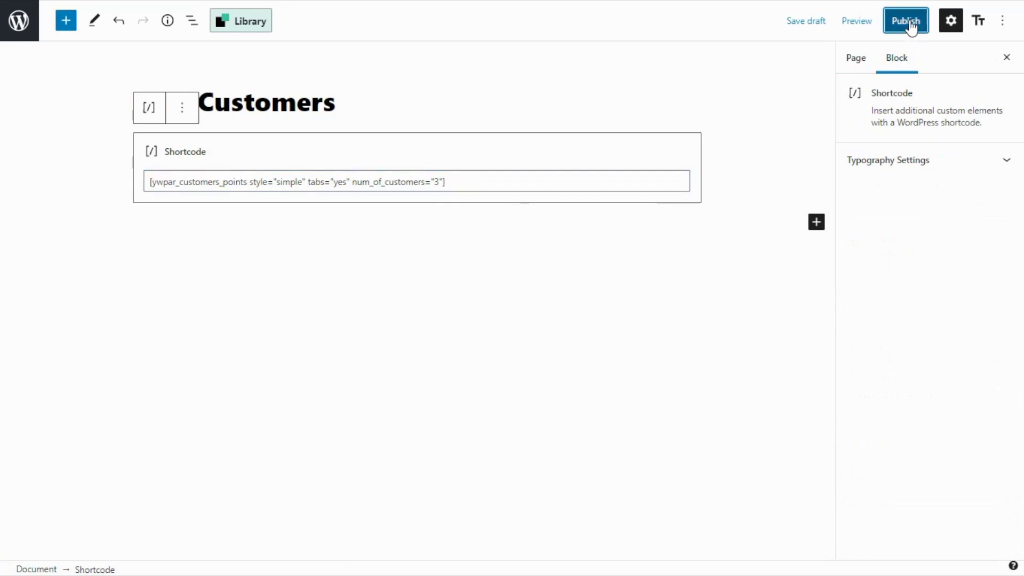
click(906, 24)
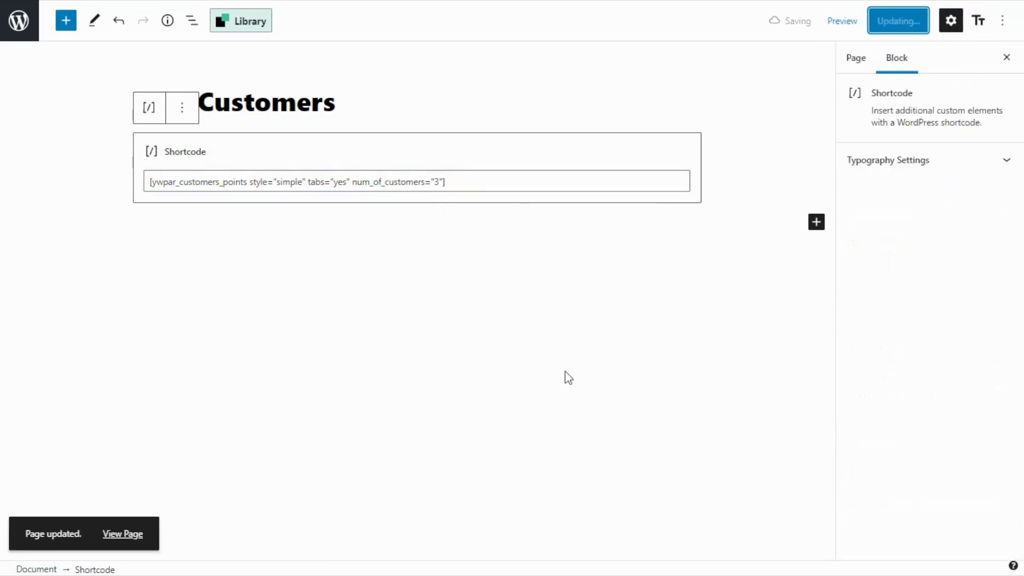
Step: View the live Best Customers page's Last 30 days, This week and Today rankings, then return to settings
click(117, 544)
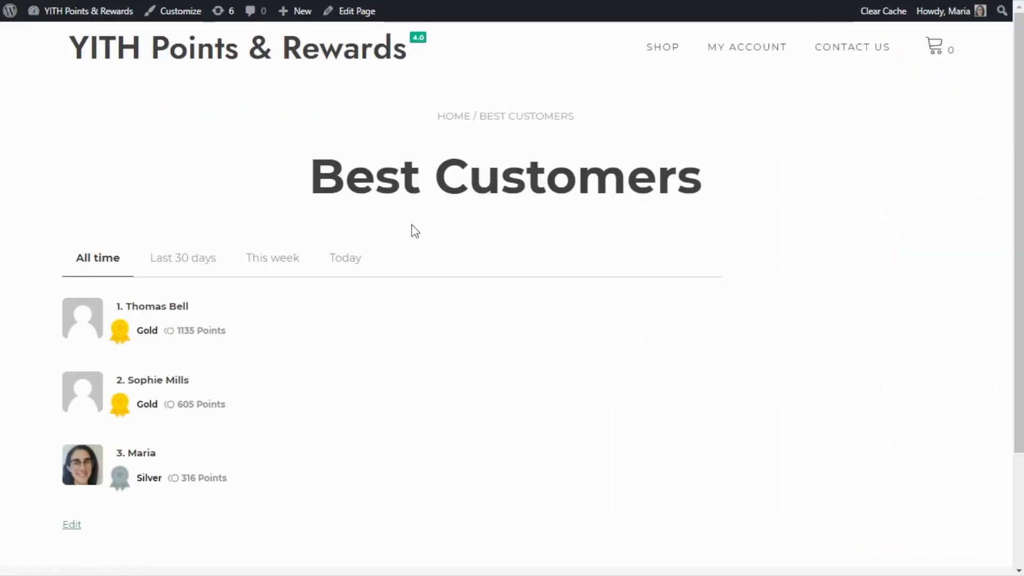
scroll(731, 227, down, 2)
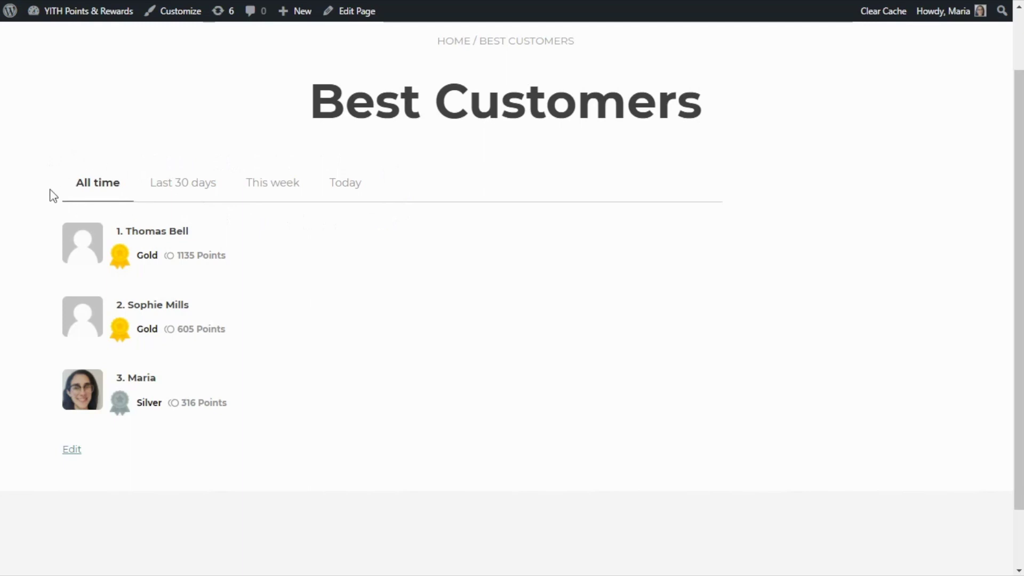
click(216, 197)
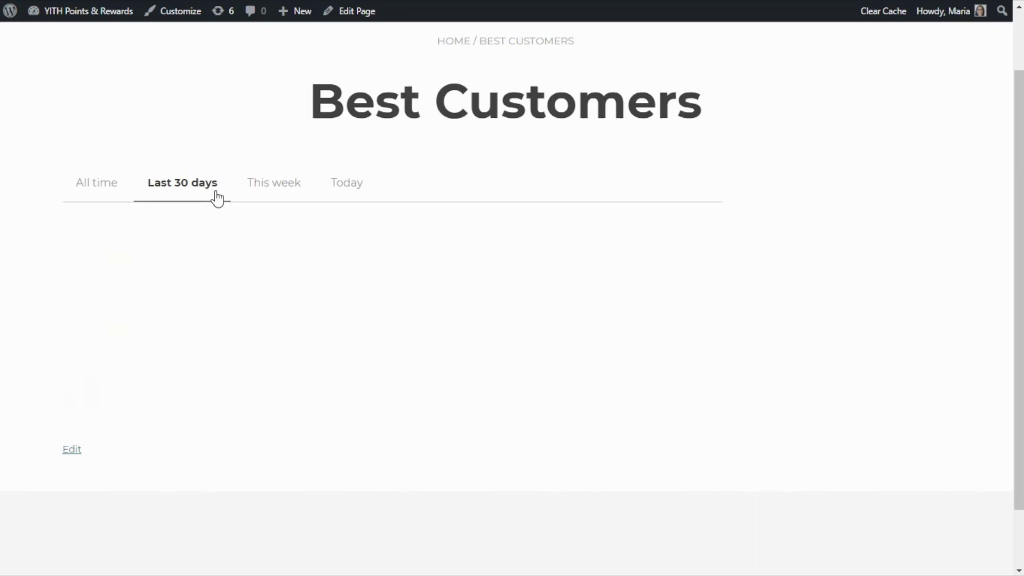
click(305, 198)
click(356, 200)
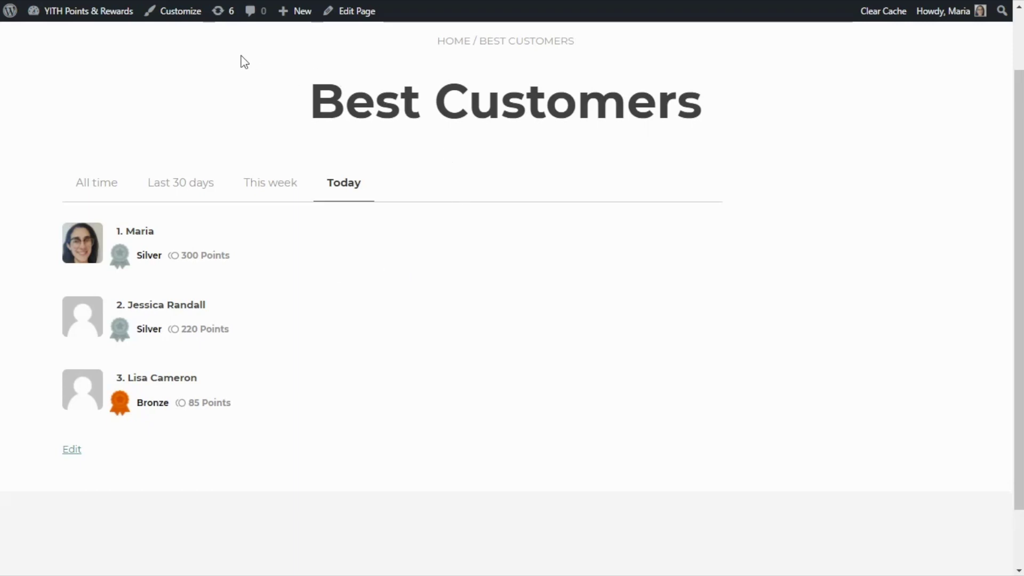
key(ctrl+Tab)
Step: Paste the Boxed customers list shortcode below the simple list, update the page, and view it
scroll(666, 265, down, 4)
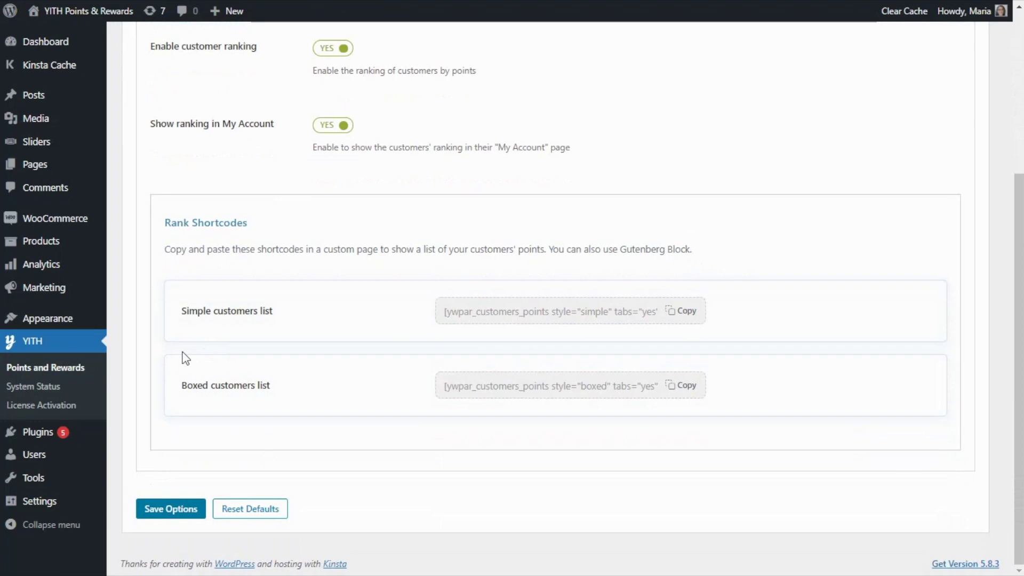
click(687, 397)
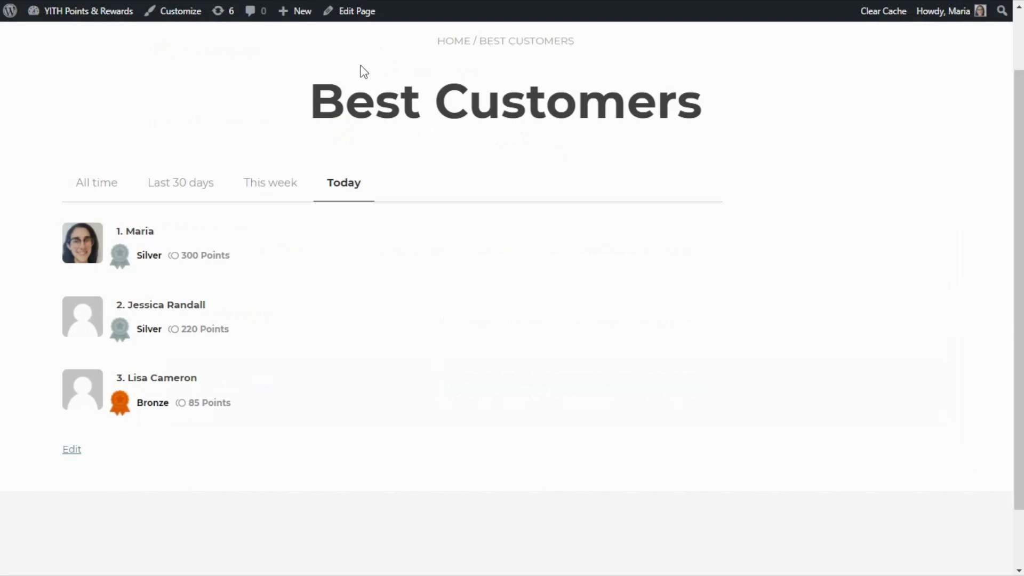
click(371, 18)
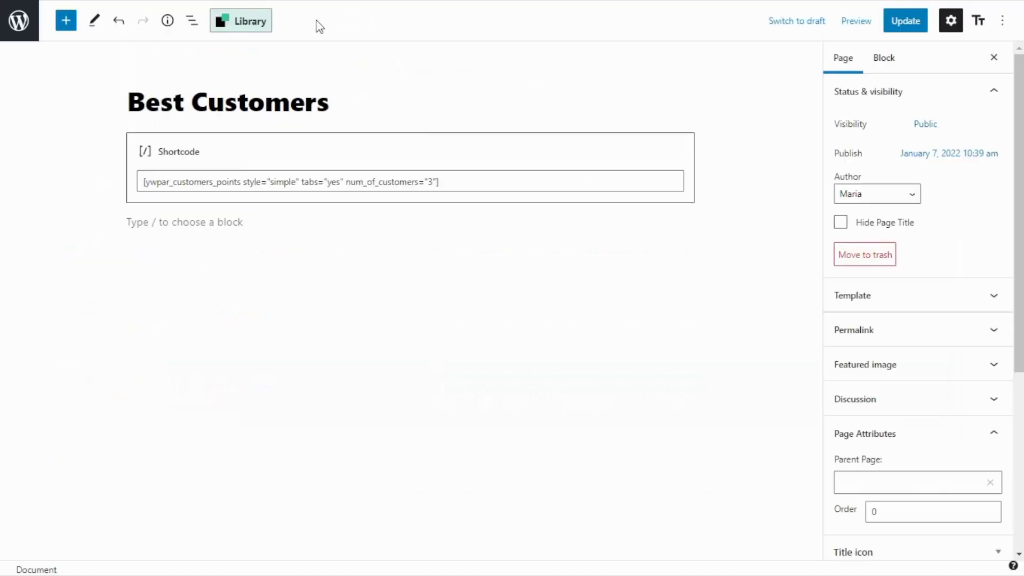
click(154, 220)
key(ctrl+v)
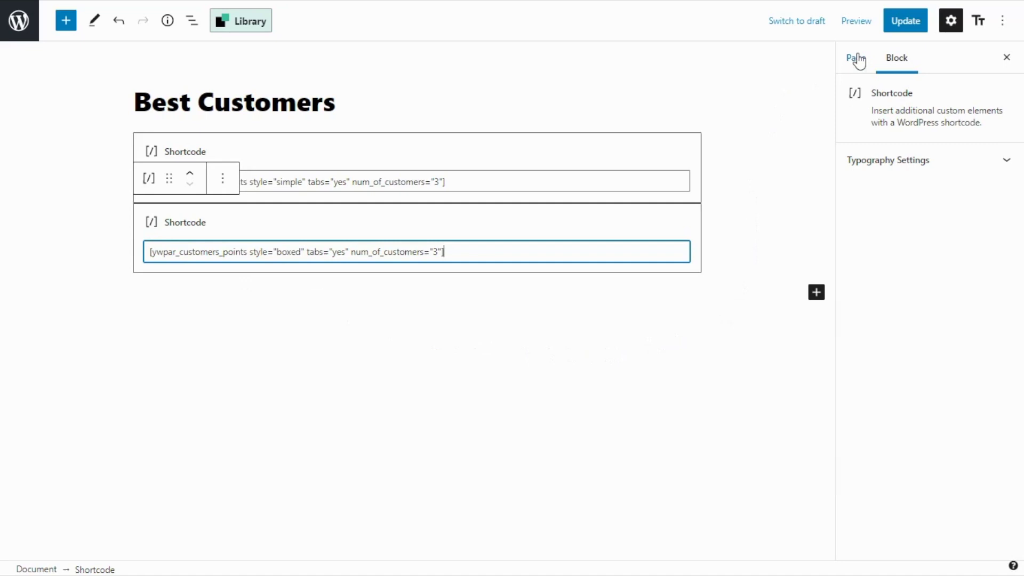
click(909, 30)
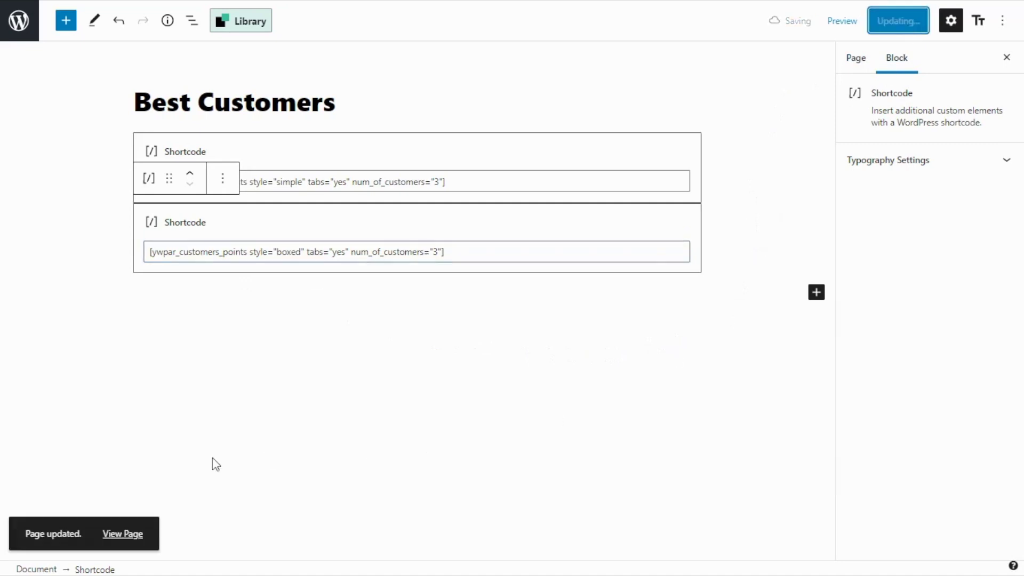
click(122, 534)
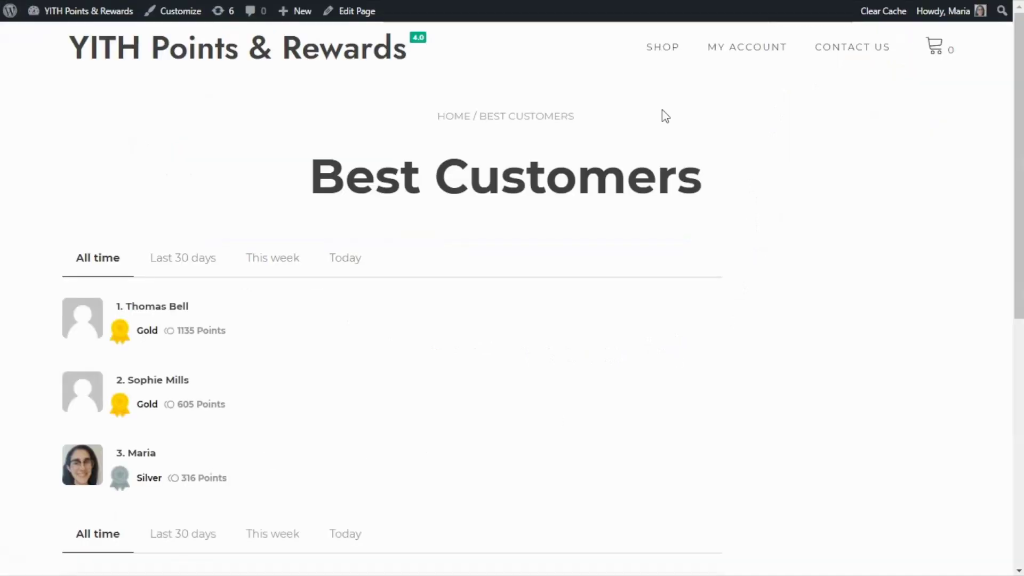
scroll(887, 192, down, 4)
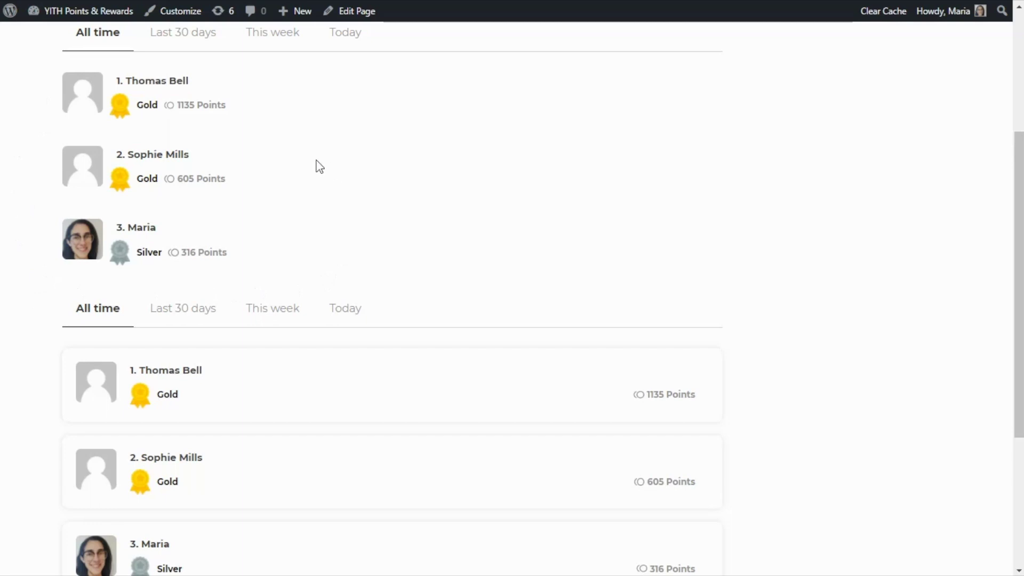
scroll(330, 165, down, 3)
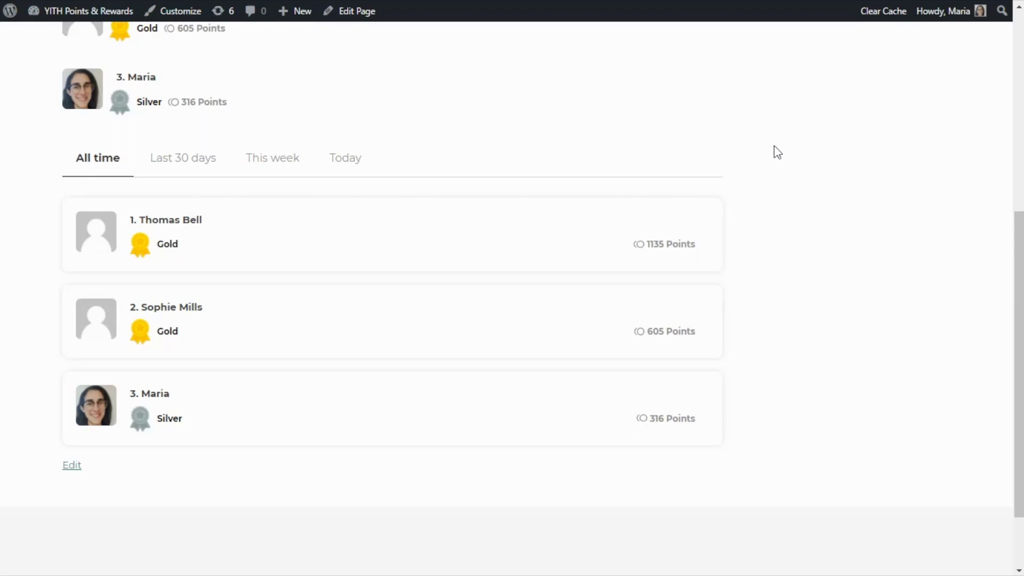
Step: Change the simple-list shortcode to tabs="no" and update the Best Customers page
click(355, 12)
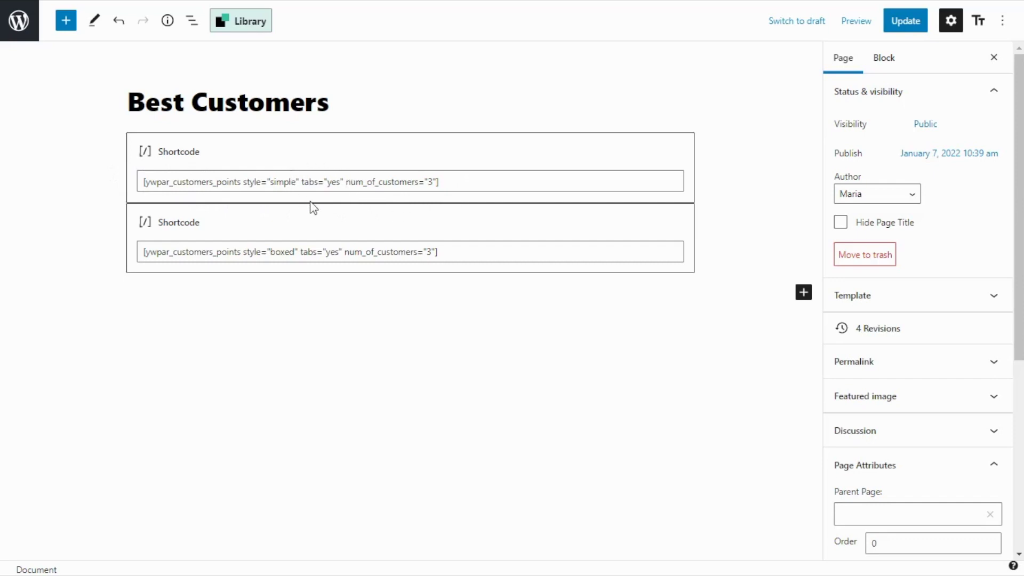
click(342, 184)
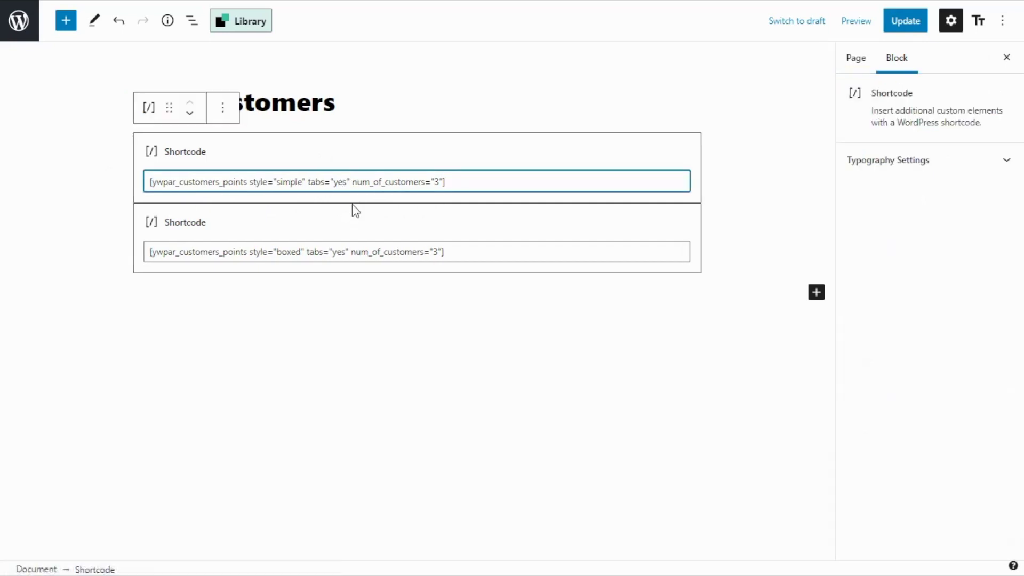
key(Delete)
key(BackSpace)
key(BackSpace)
text(no)
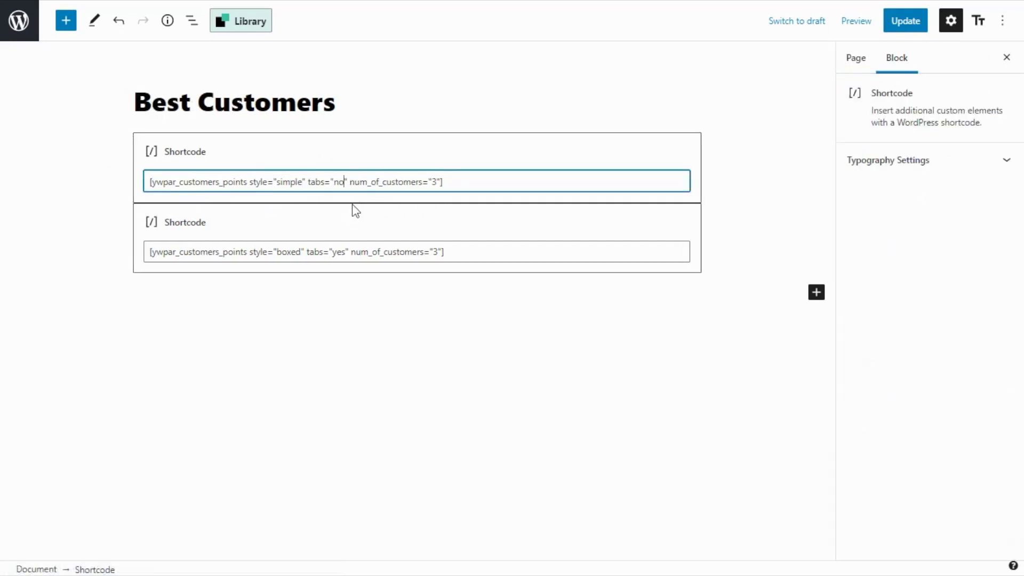
click(910, 21)
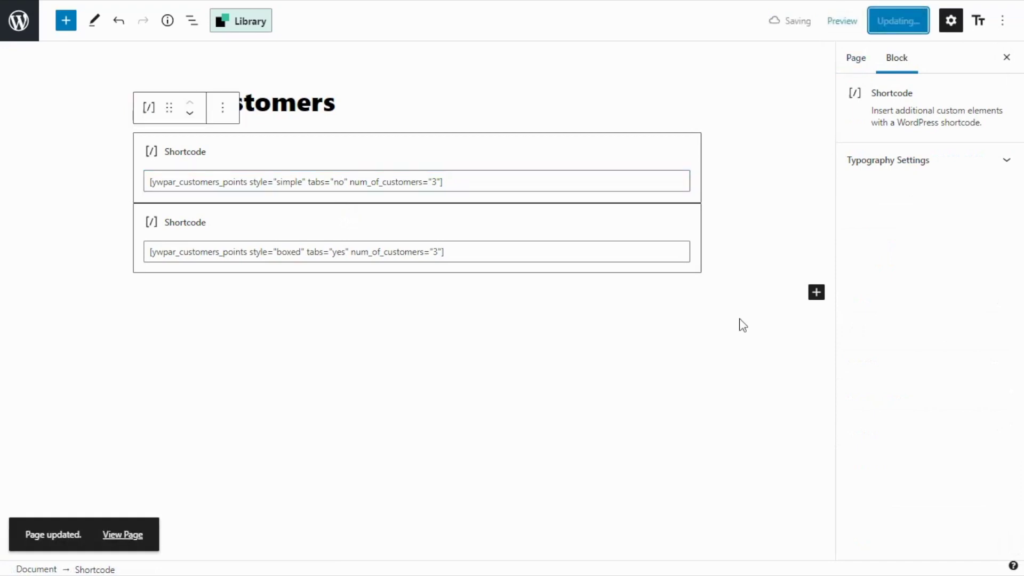
Step: View the live page showing the untabbed simple list above the tabbed boxed ranking
click(124, 536)
scroll(377, 309, down, 3)
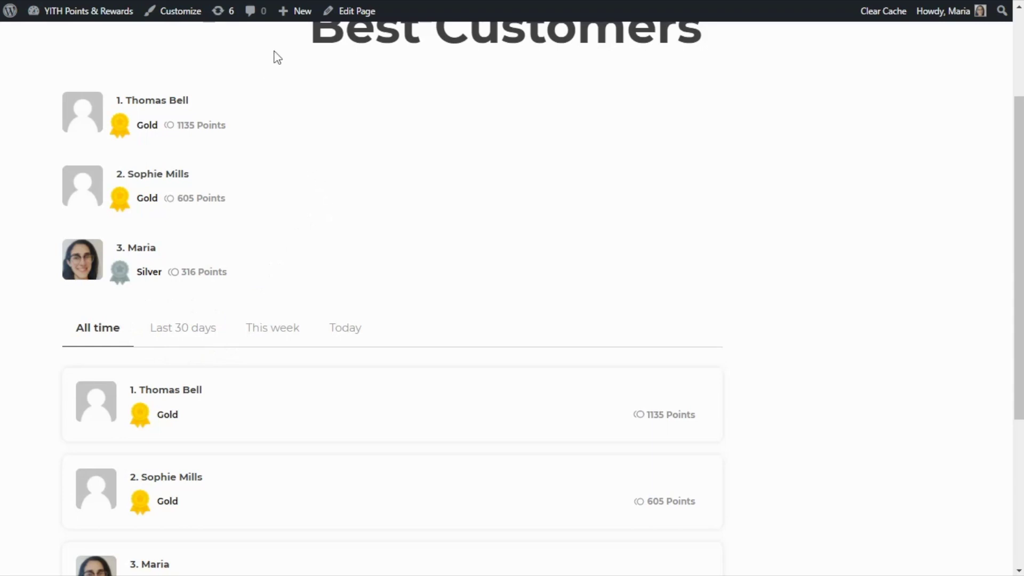
Step: Change the simple-list shortcode's num_of_customers from 3 to 5 and update the page
click(349, 16)
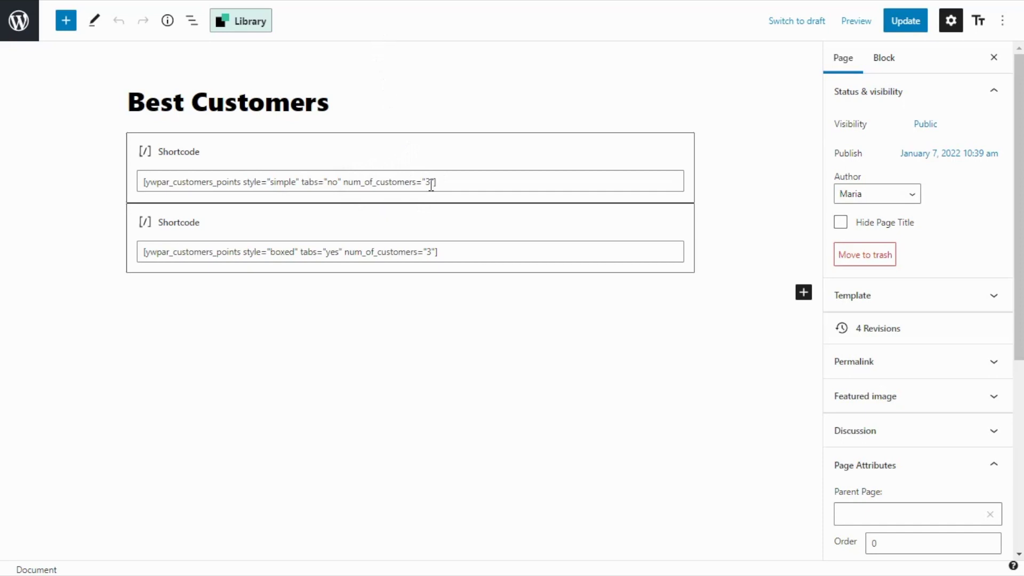
click(431, 181)
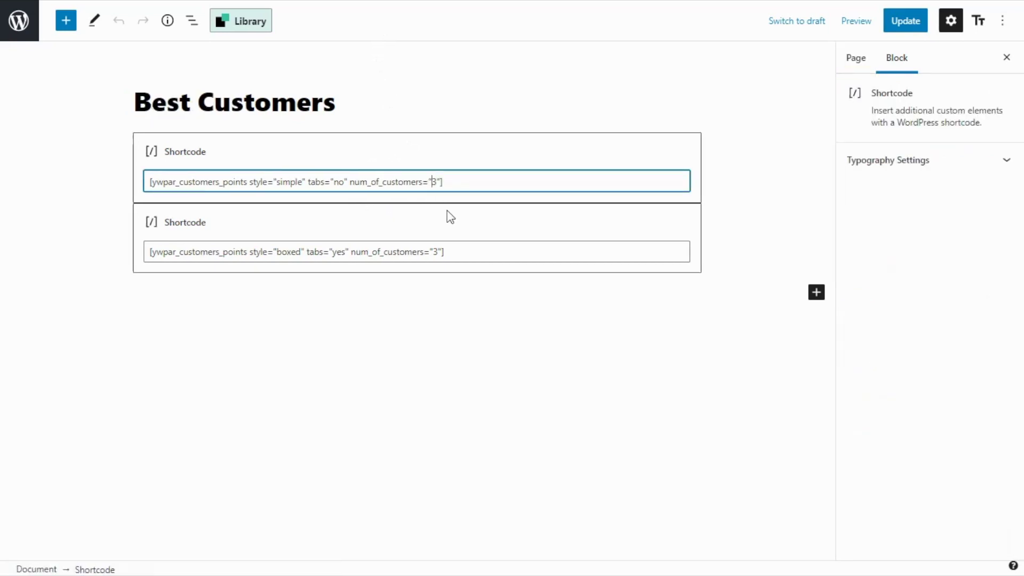
key(Delete)
text(5)
click(901, 24)
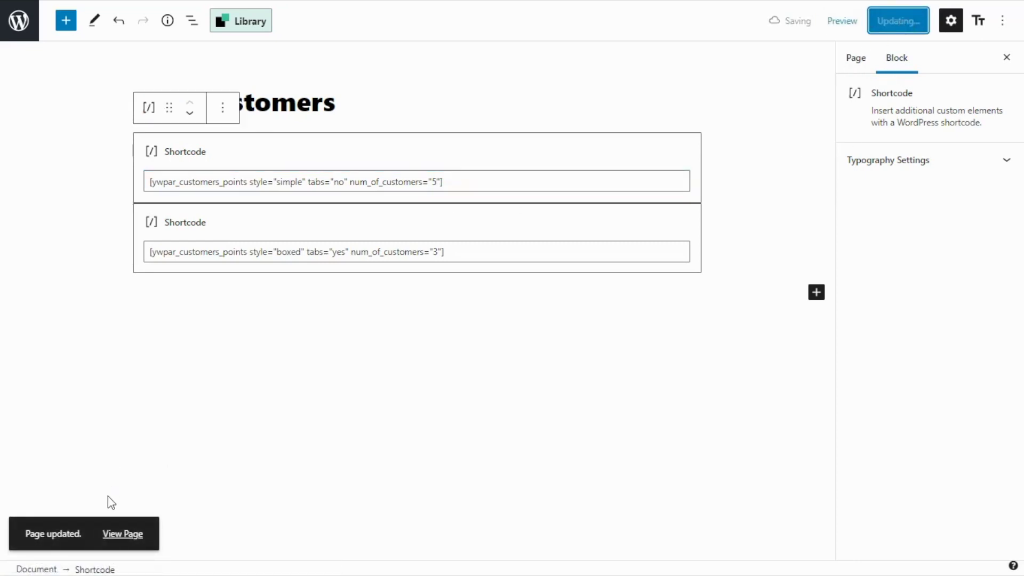
Step: View the live Best Customers page and scroll through the top-5 list and tabbed ranking
click(124, 534)
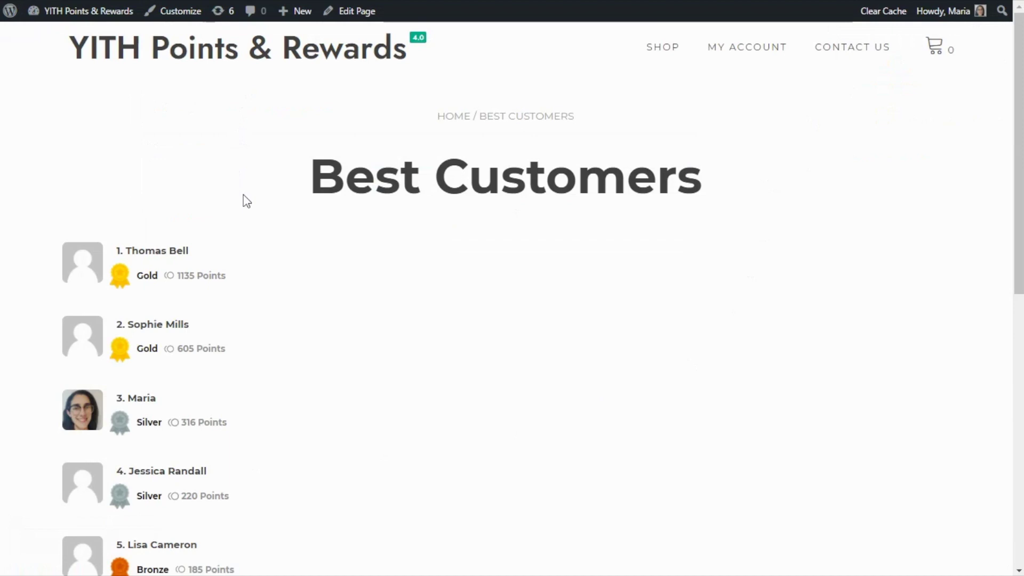
scroll(356, 228, down, 1)
scroll(357, 227, down, 1)
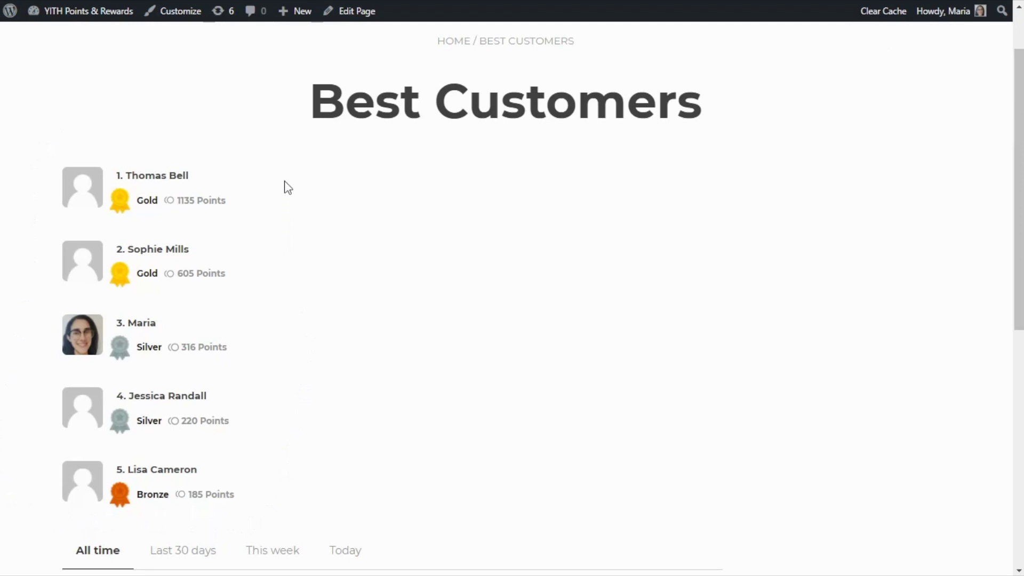
scroll(480, 290, down, 5)
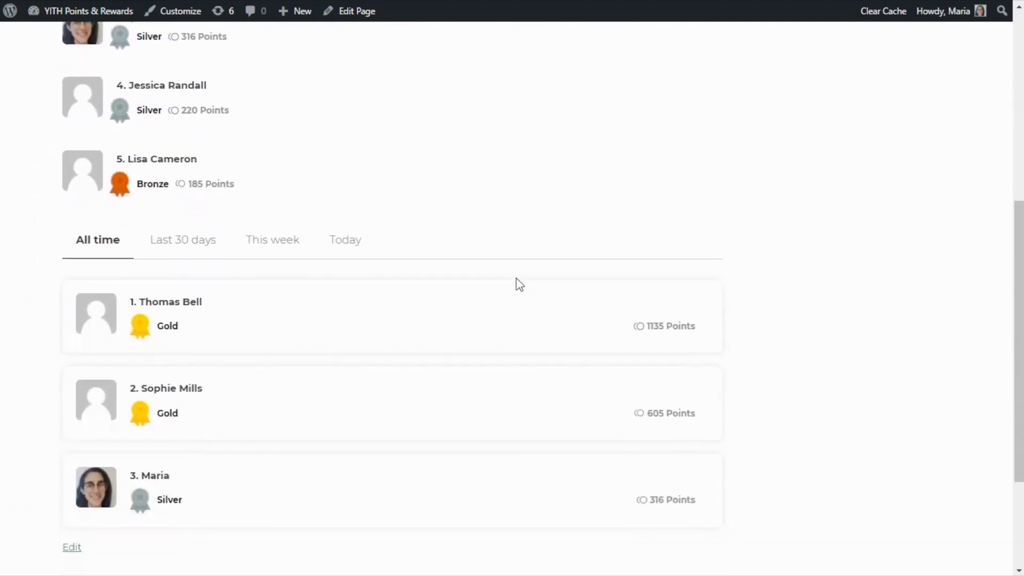
scroll(520, 285, down, 1)
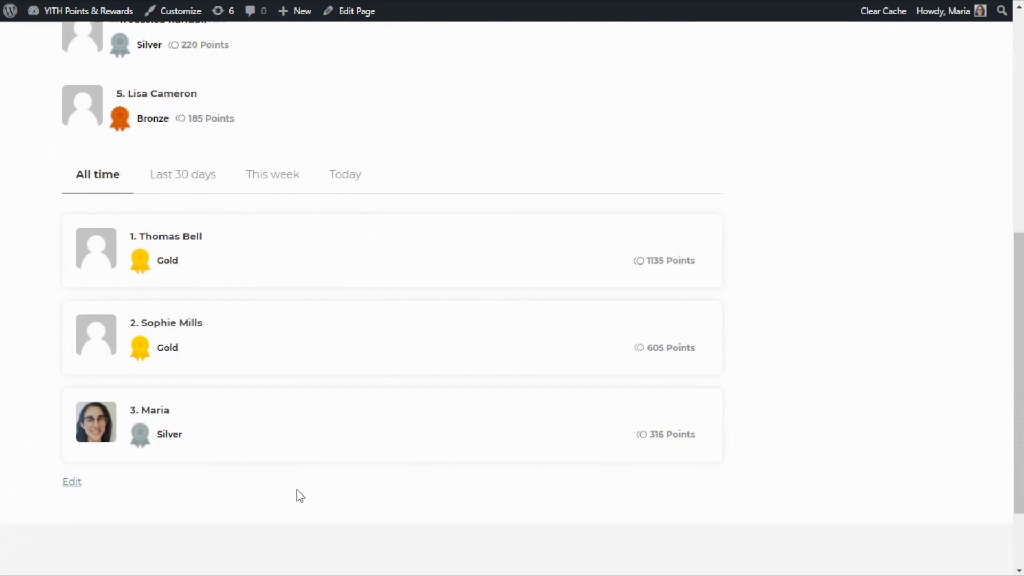
scroll(498, 416, up, 4)
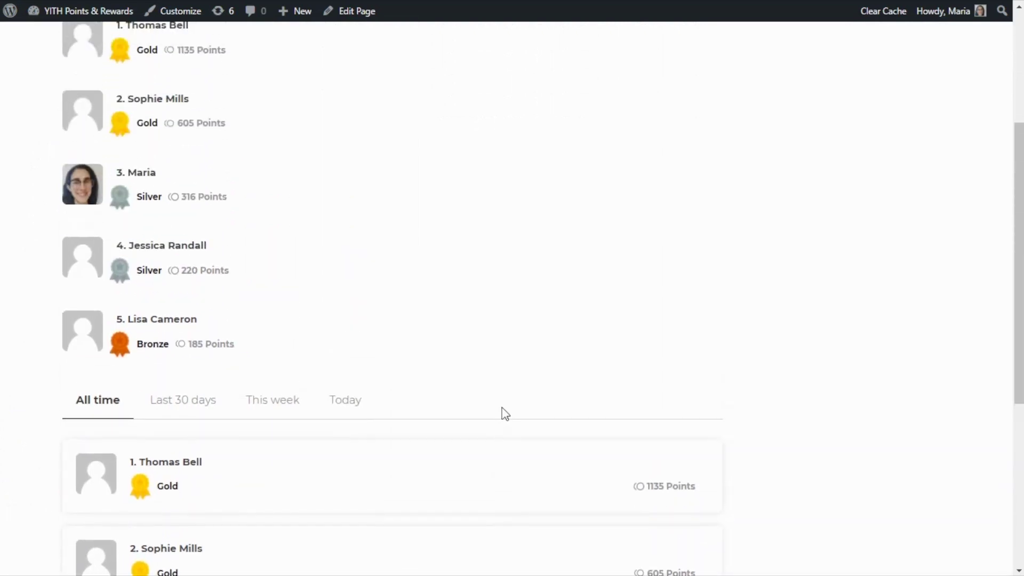
scroll(505, 414, up, 1)
scroll(505, 415, up, 1)
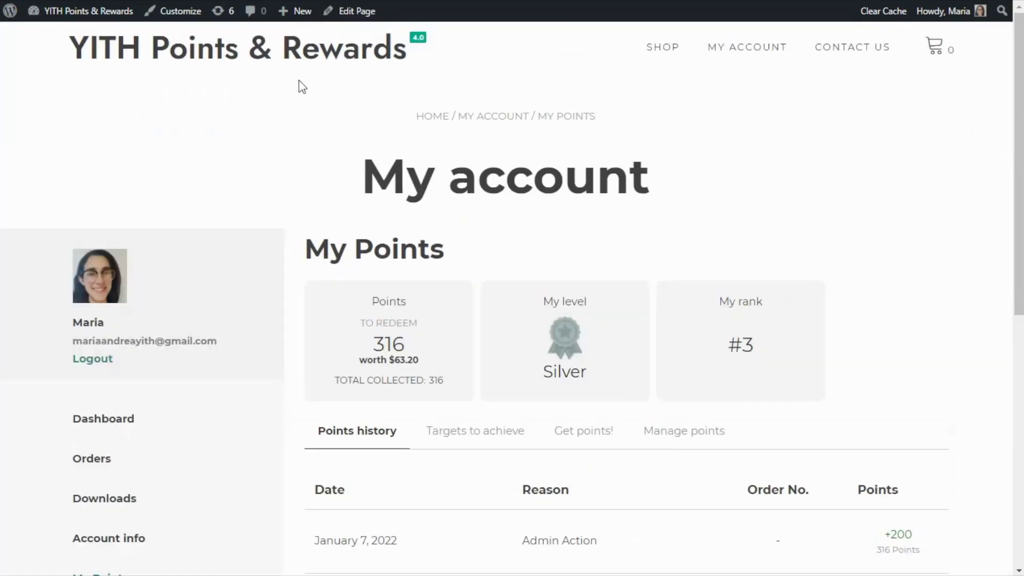
Step: Scroll the Ranking settings to check that customer ranking and My Account ranking are enabled
scroll(300, 86, down, 1)
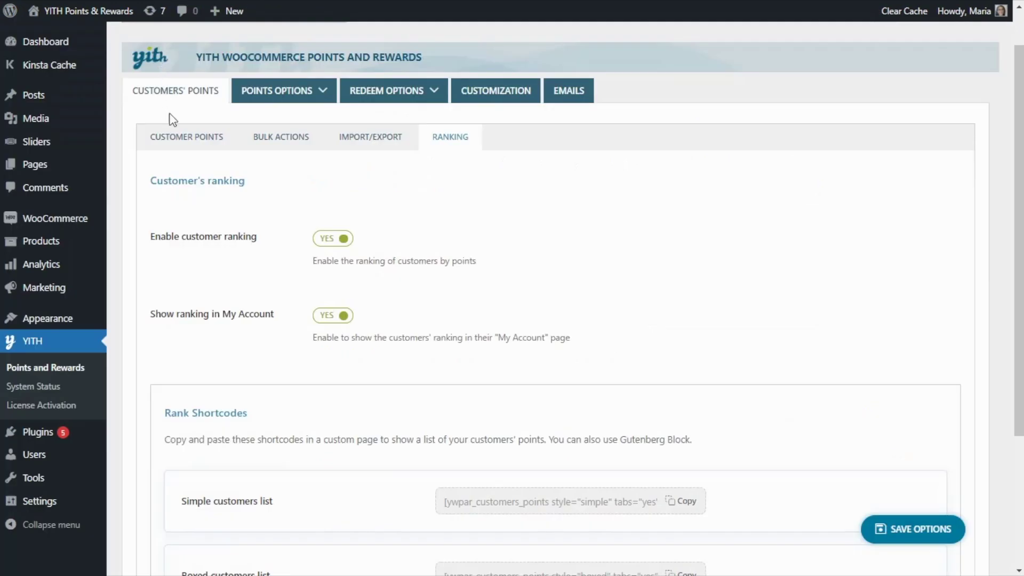
Step: Choose Extra Points under Points Options and scroll through its extra-point rules
mouse_move(326, 104)
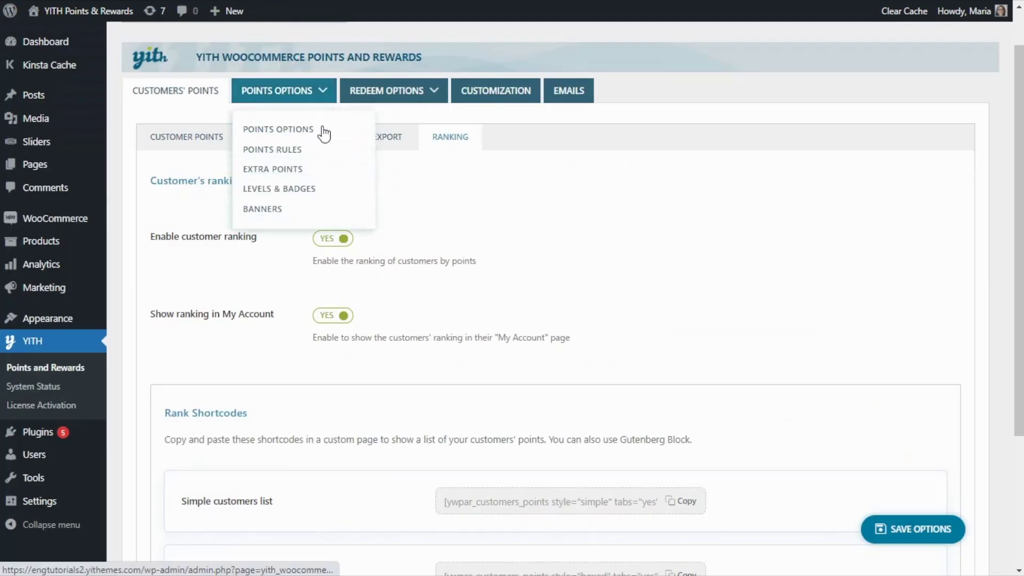
click(301, 169)
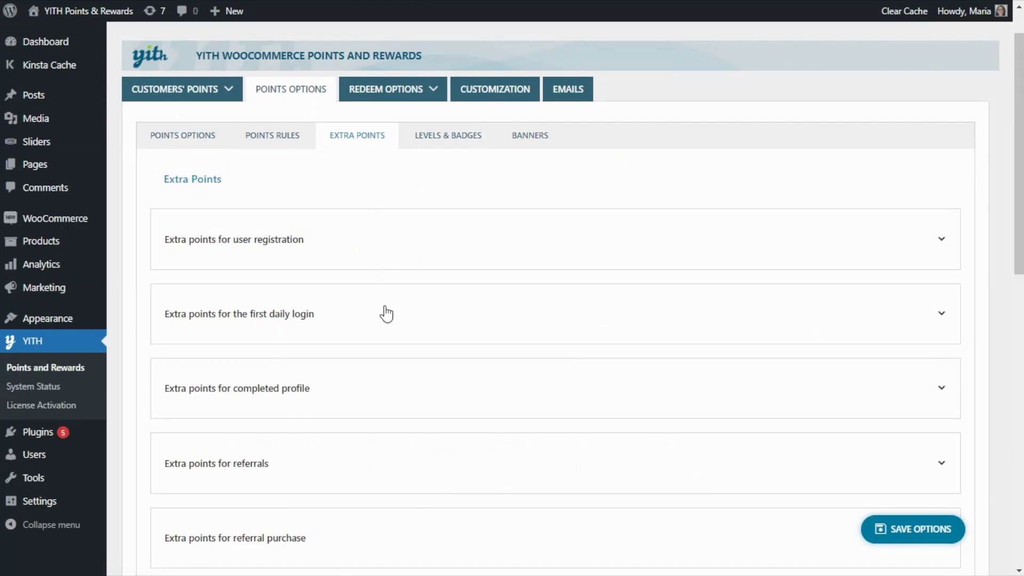
scroll(387, 314, down, 6)
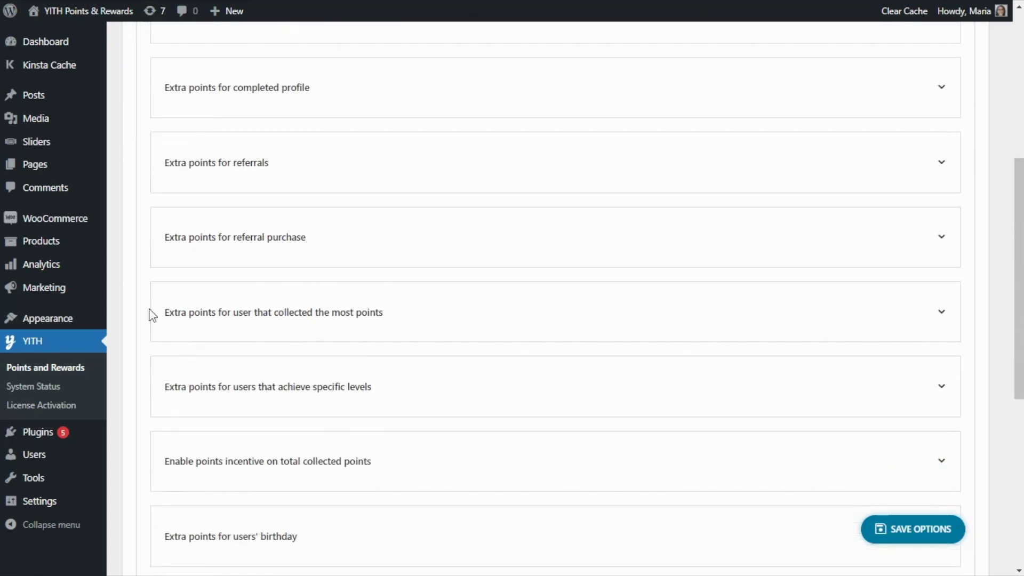
Step: Switch 'Extra points for user that collected the most points' to YES with 50 points to assign
click(397, 315)
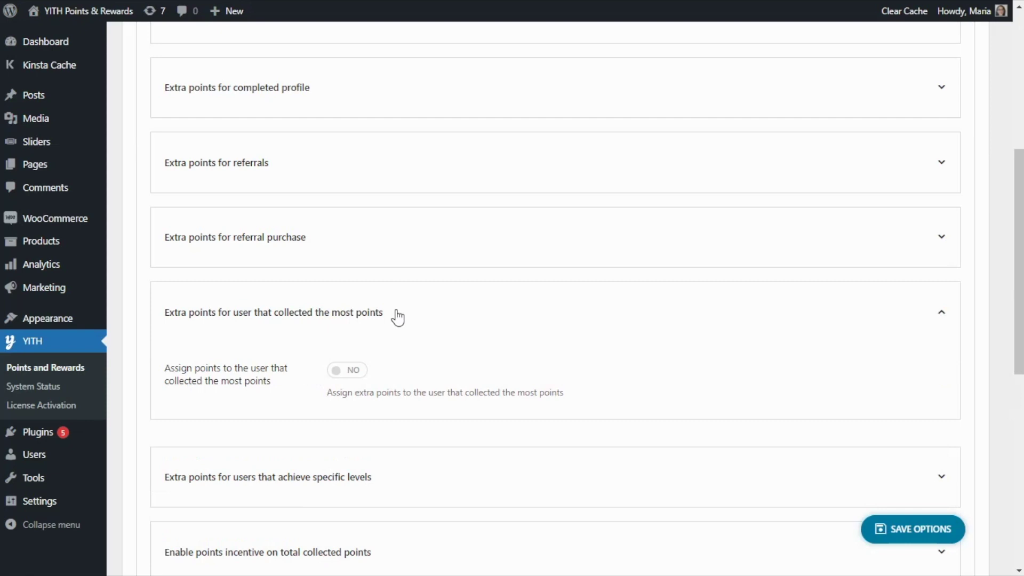
scroll(421, 319, down, 1)
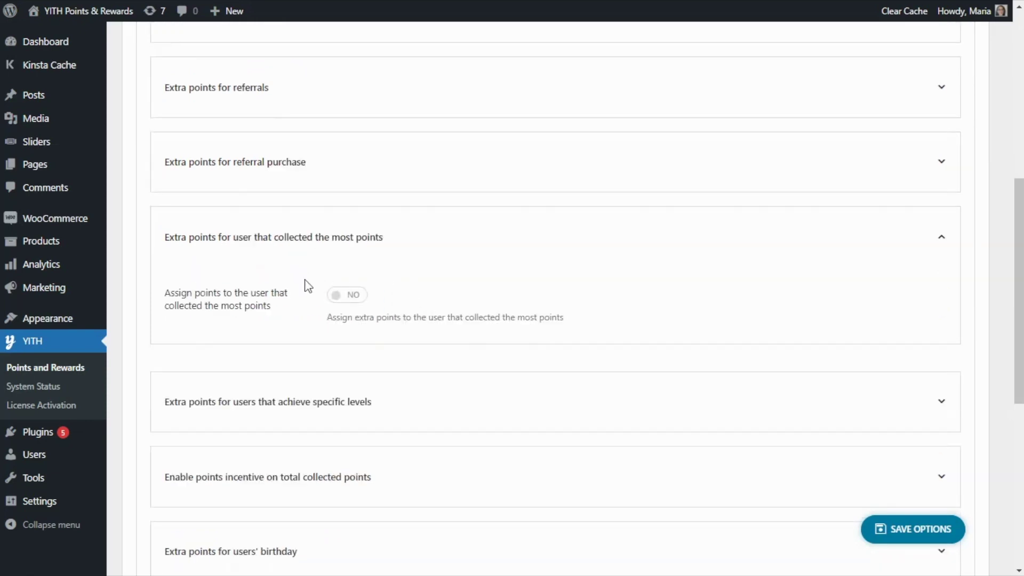
click(348, 299)
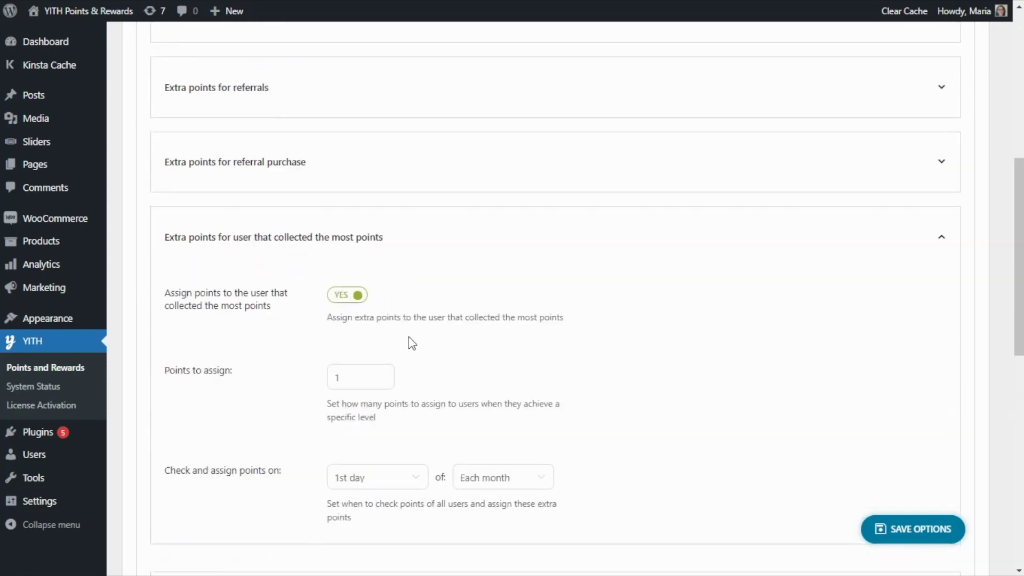
scroll(412, 334, down, 1)
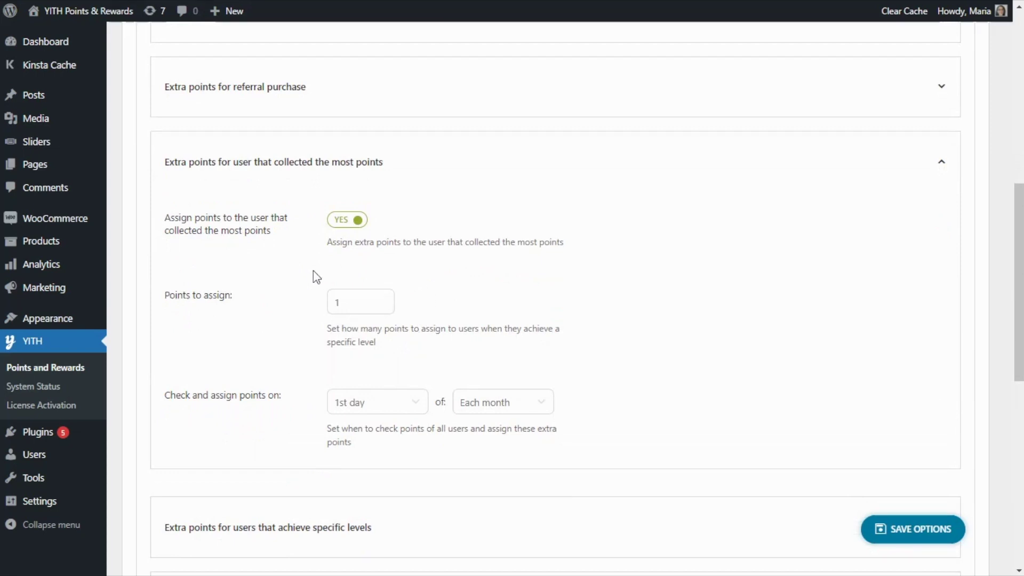
double_click(349, 299)
text(50)
scroll(454, 320, down, 2)
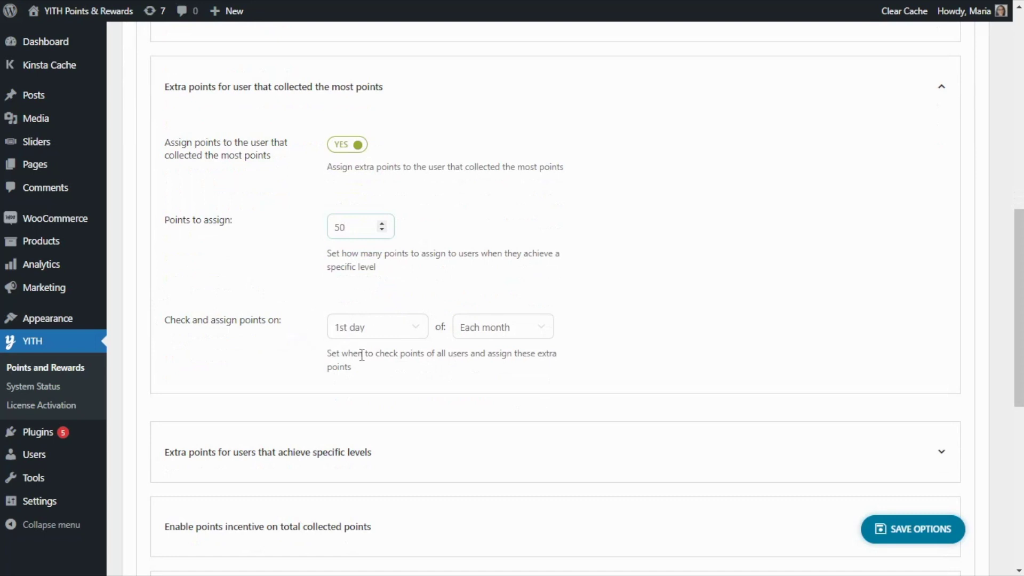
click(420, 333)
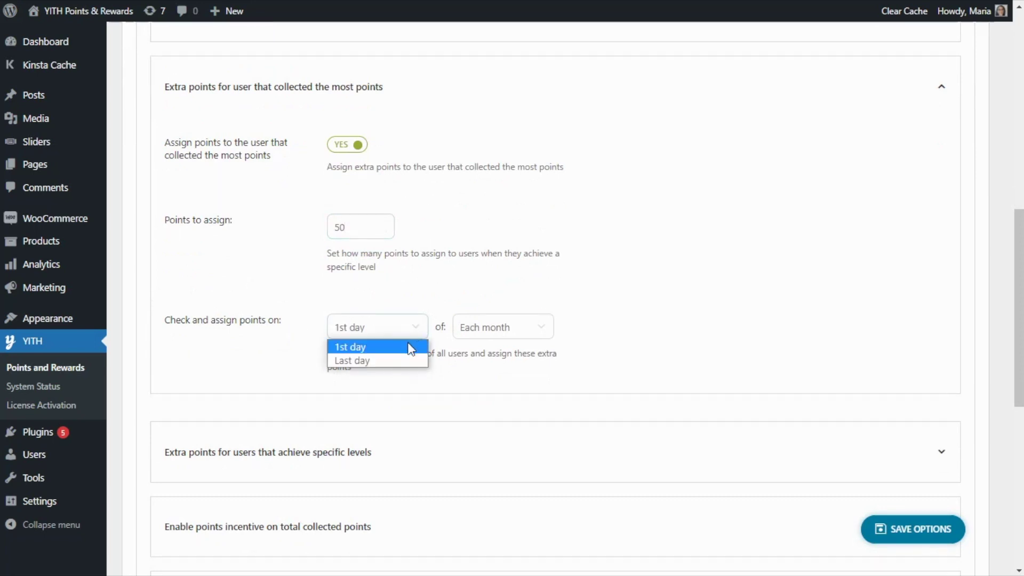
click(539, 334)
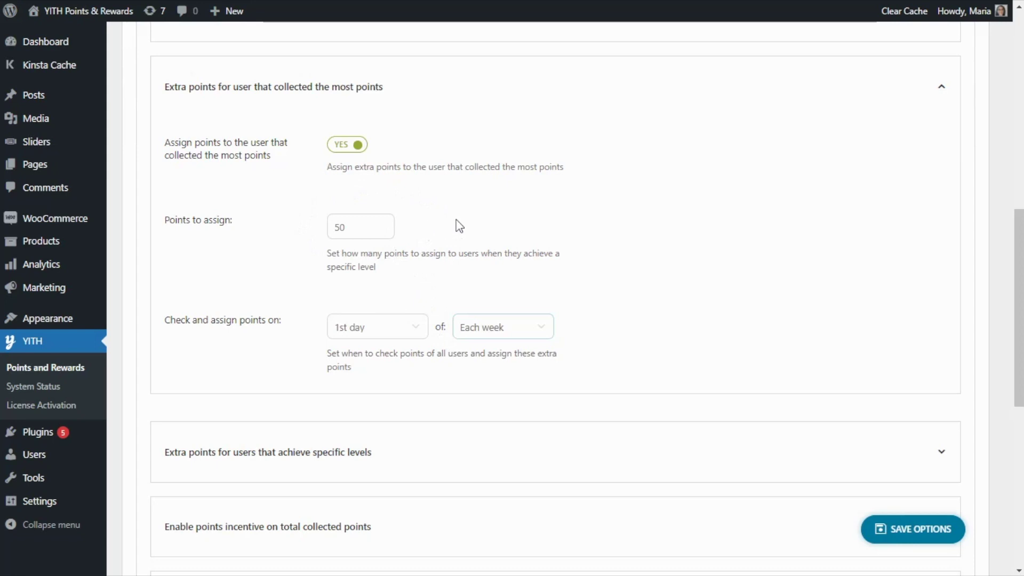
click(522, 334)
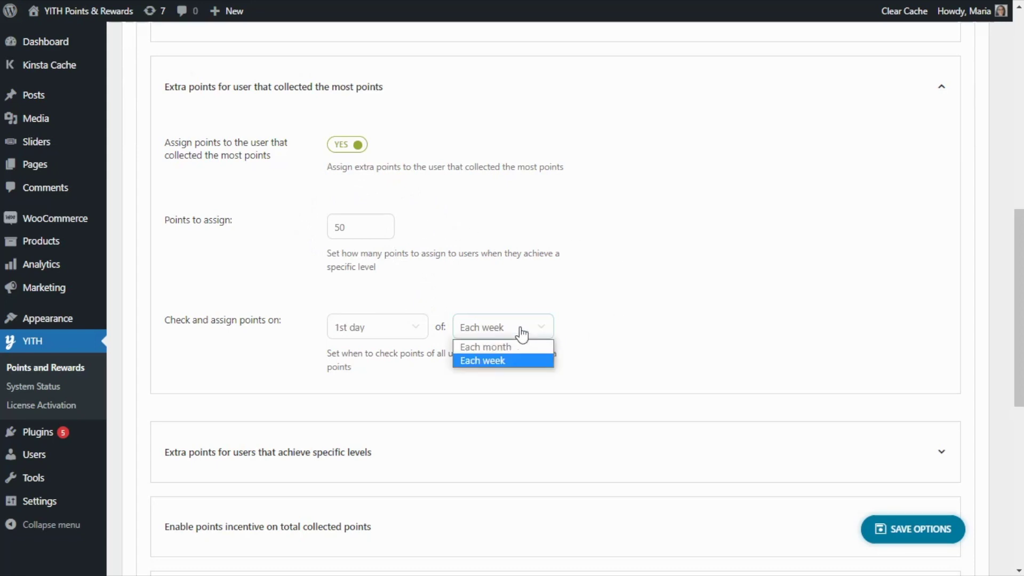
click(524, 346)
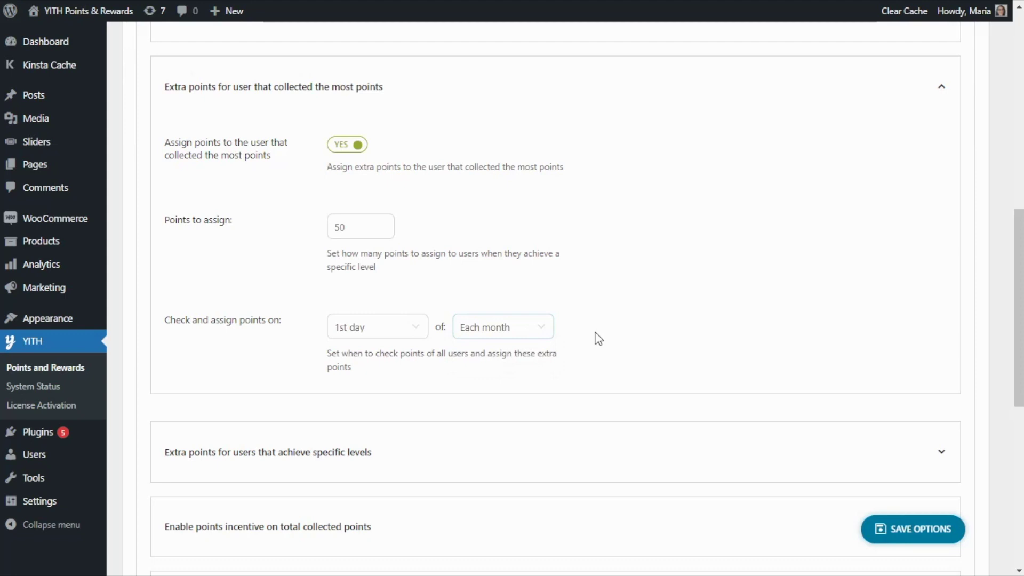